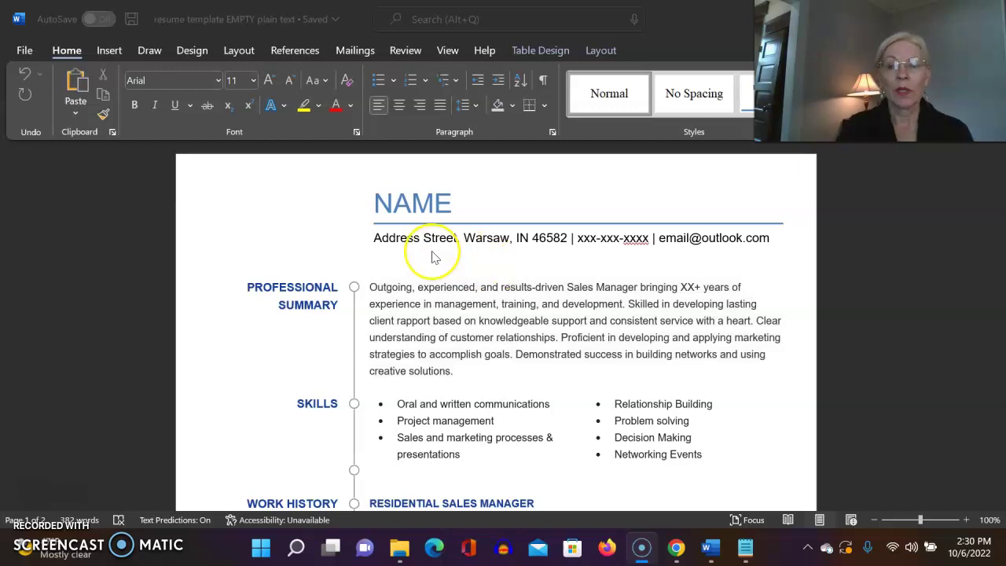
Start a Save As of the resume and pick the Desktop as the save location
scroll(431, 258, down, 1)
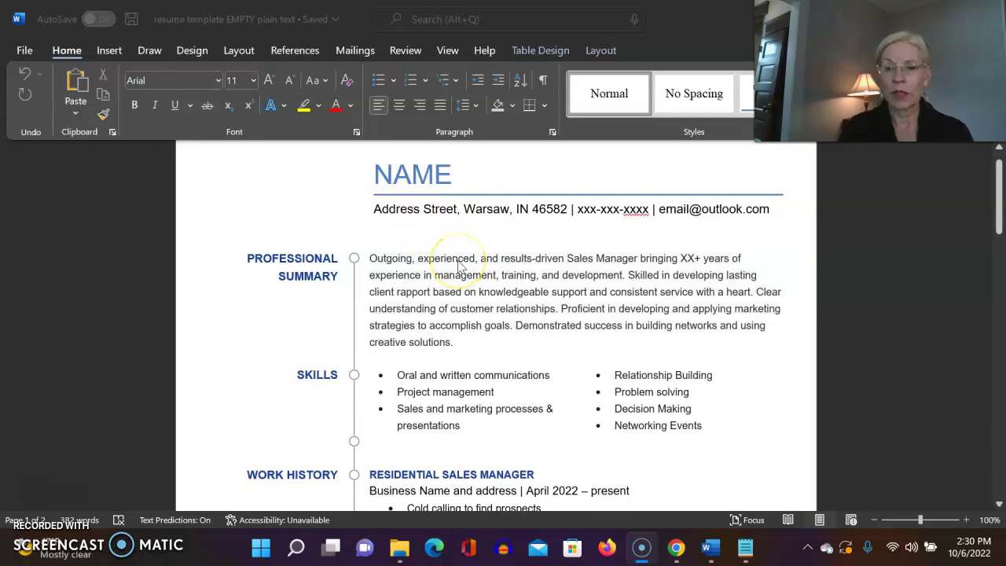
scroll(460, 266, down, 1)
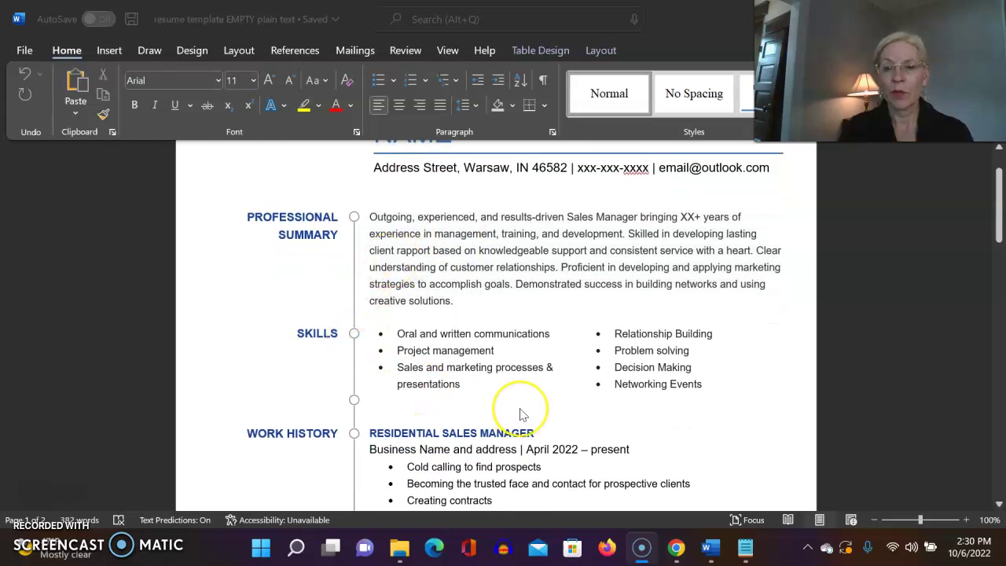
scroll(525, 411, down, 1)
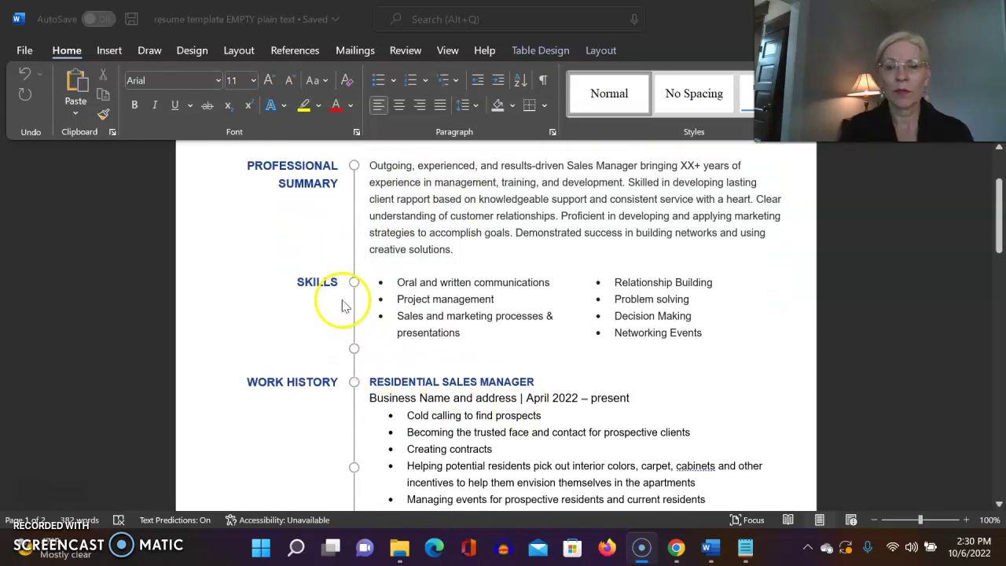
scroll(340, 462, up, 3)
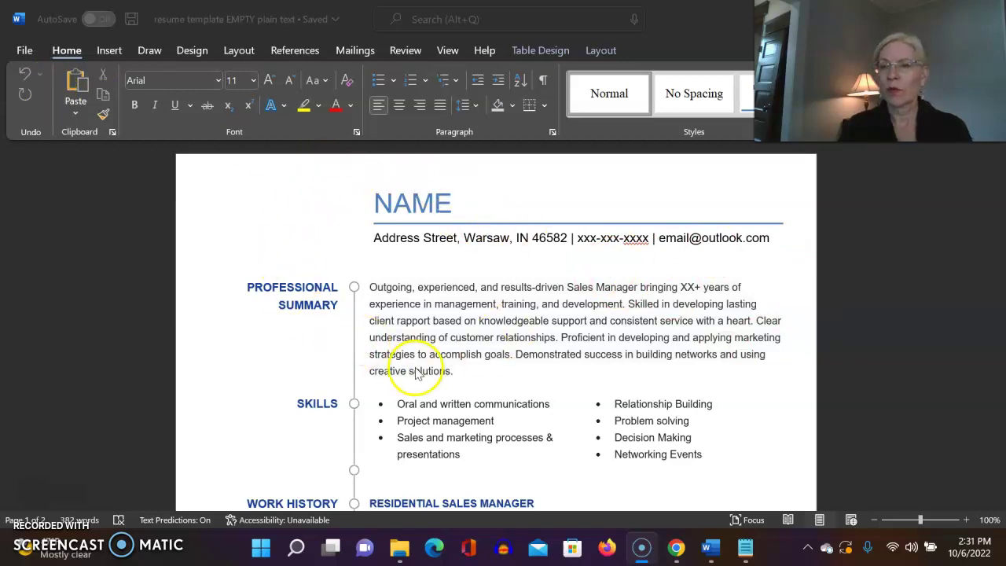
click(27, 52)
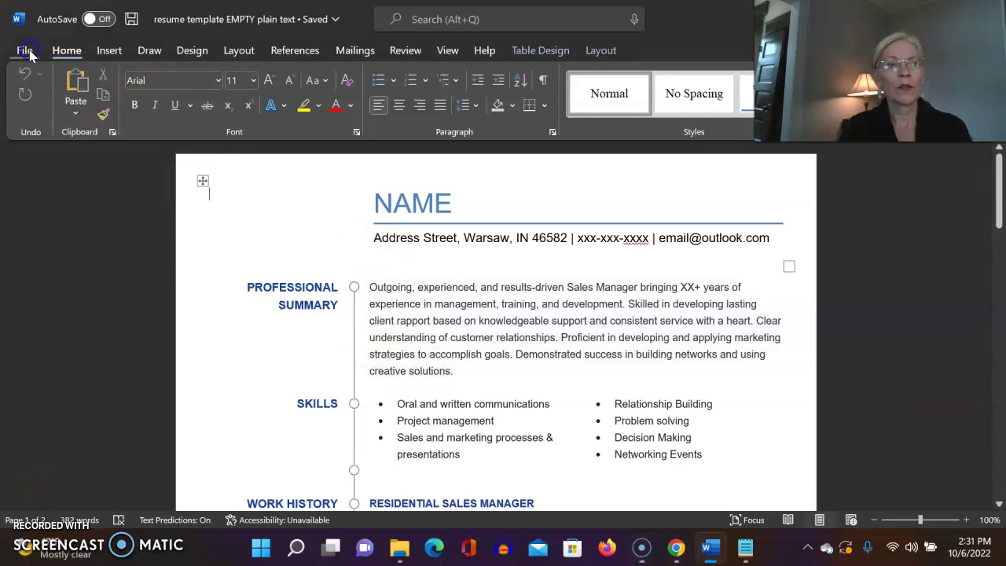
click(27, 52)
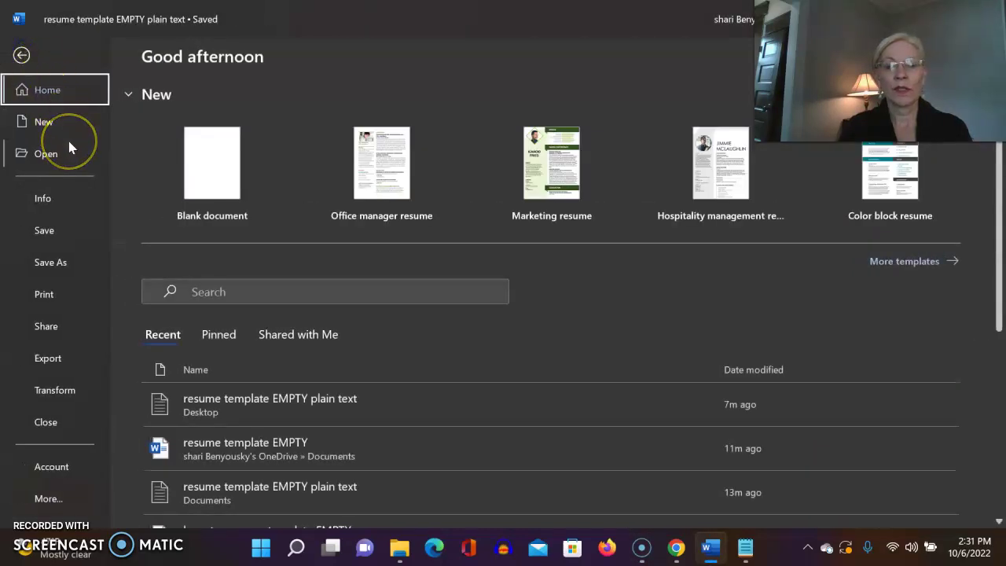
click(63, 269)
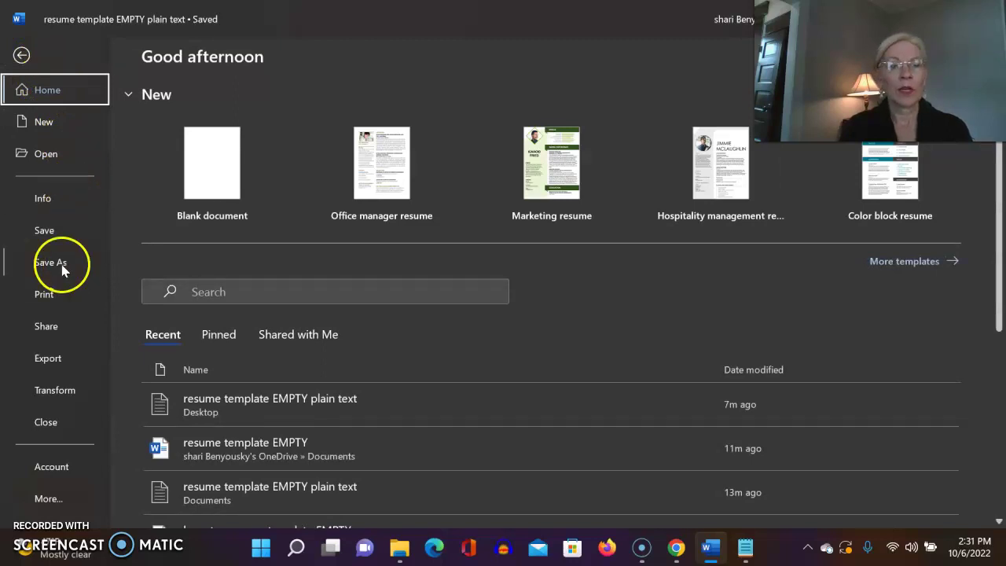
click(235, 499)
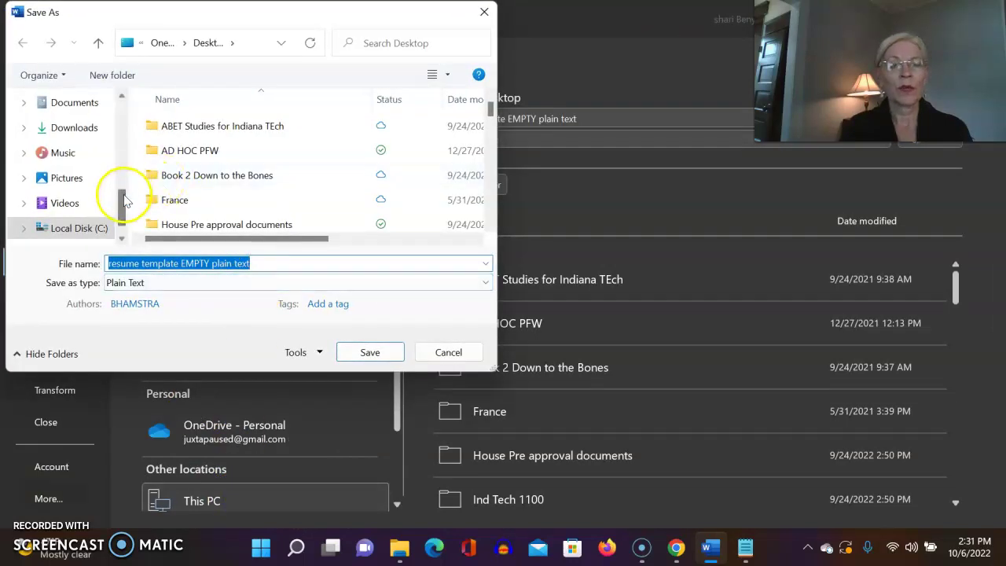
drag(126, 200, 124, 105)
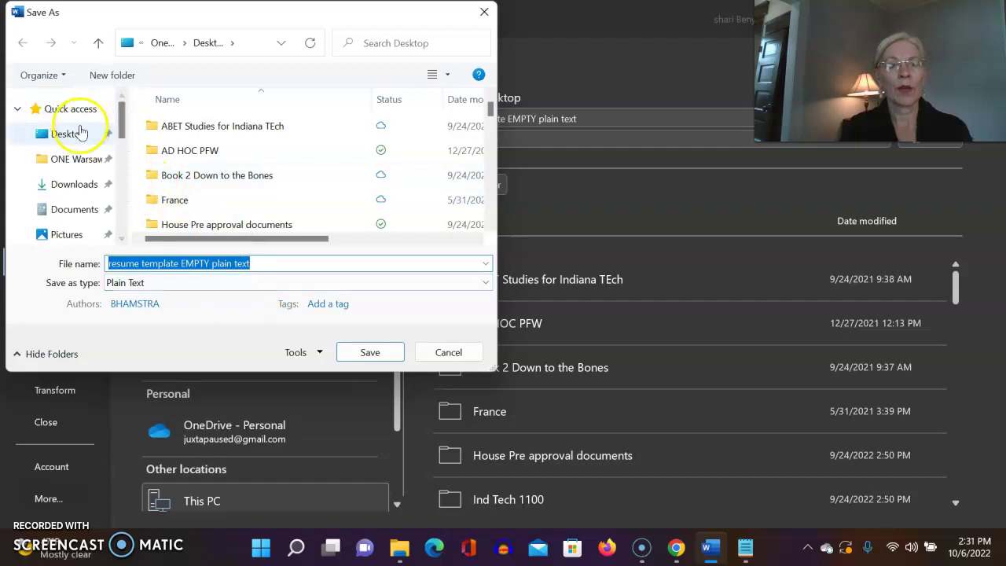
click(67, 133)
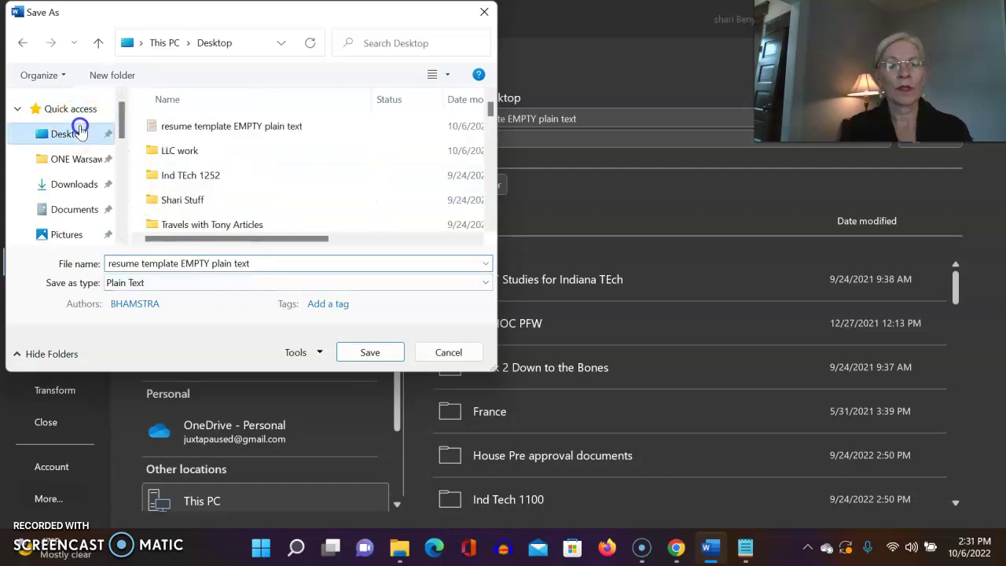
Name the file 'resume template EMPTY plain text'
click(265, 262)
click(265, 262)
drag(264, 263, 212, 263)
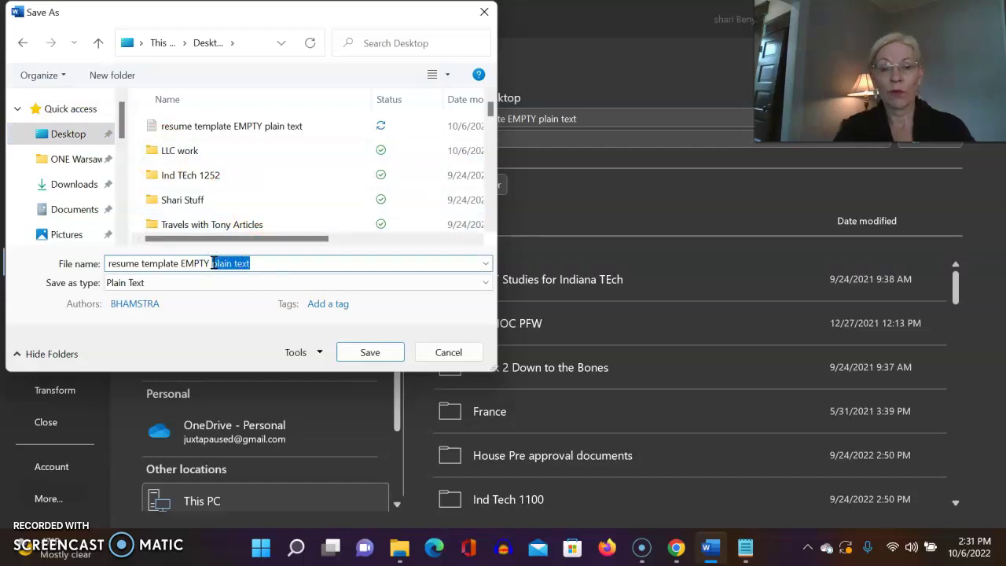
text(pakub)
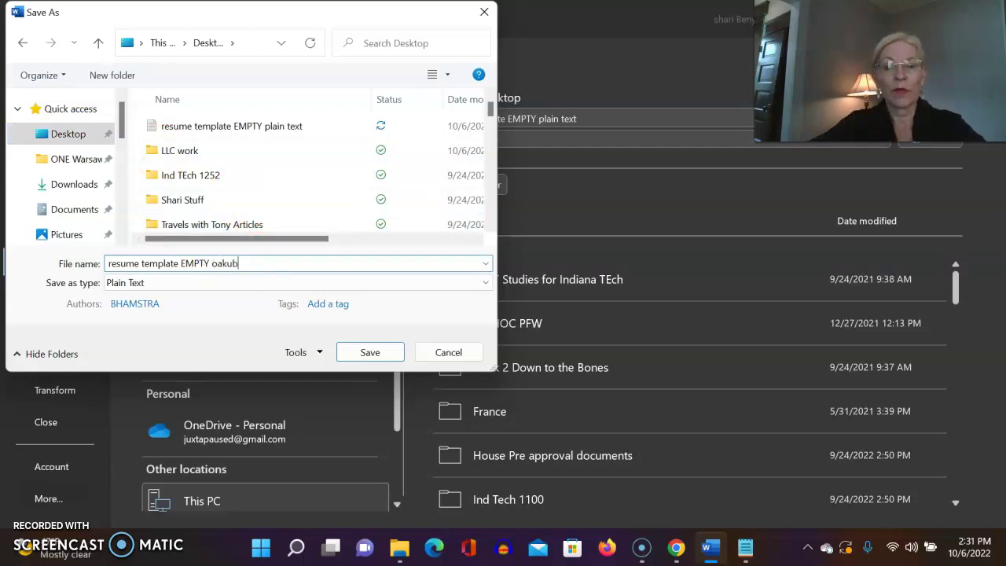
key(BackSpace)
key(BackSpace)
key(BackSpace)
key(BackSpace)
key(BackSpace)
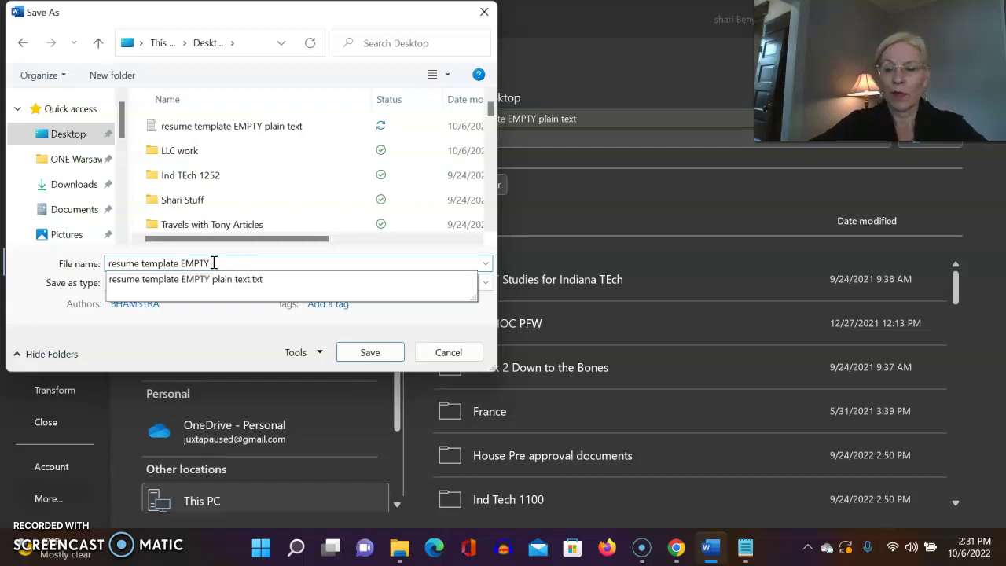
text(plain)
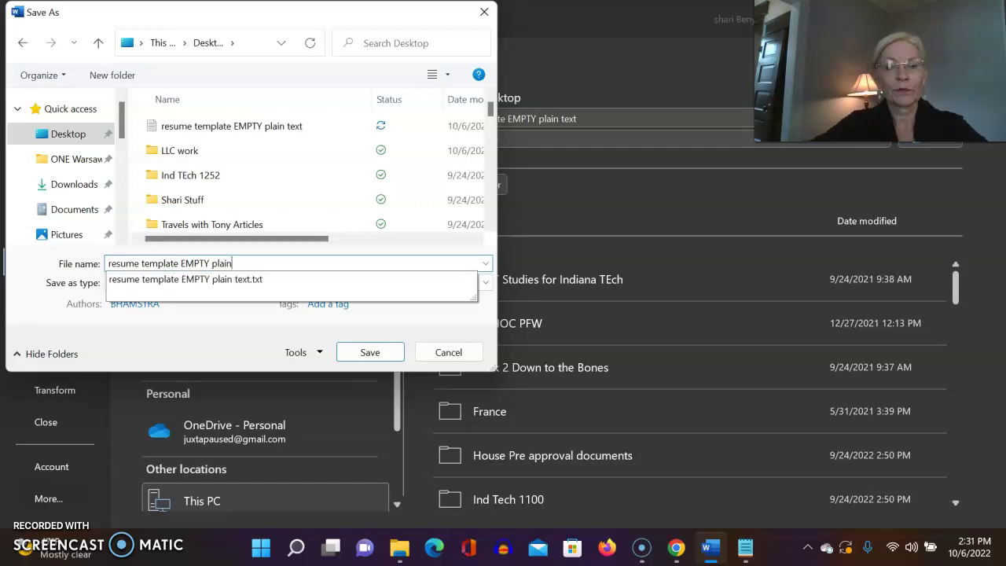
Set the Save as type to Plain Text (.txt) and confirm the save
click(274, 281)
click(276, 284)
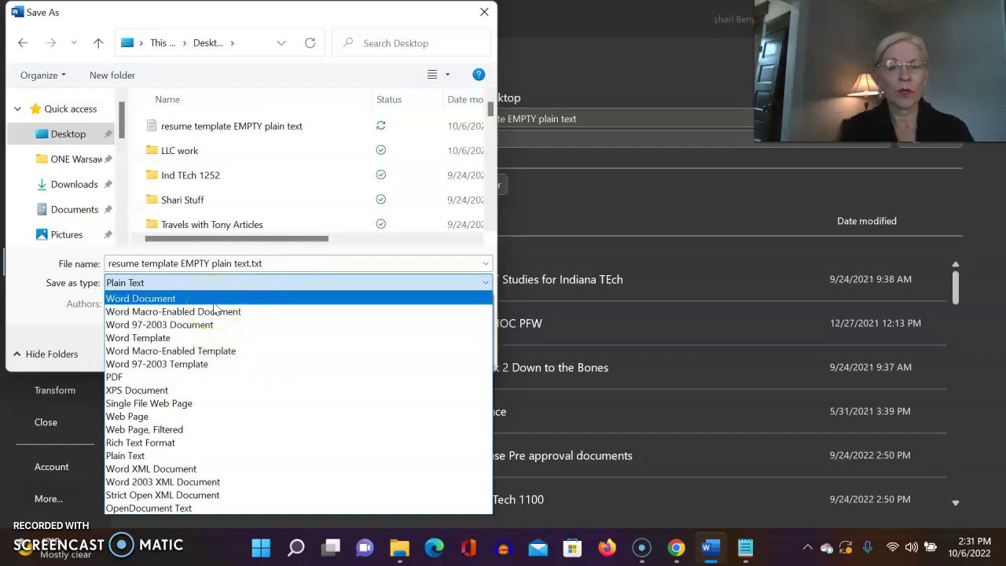
click(210, 456)
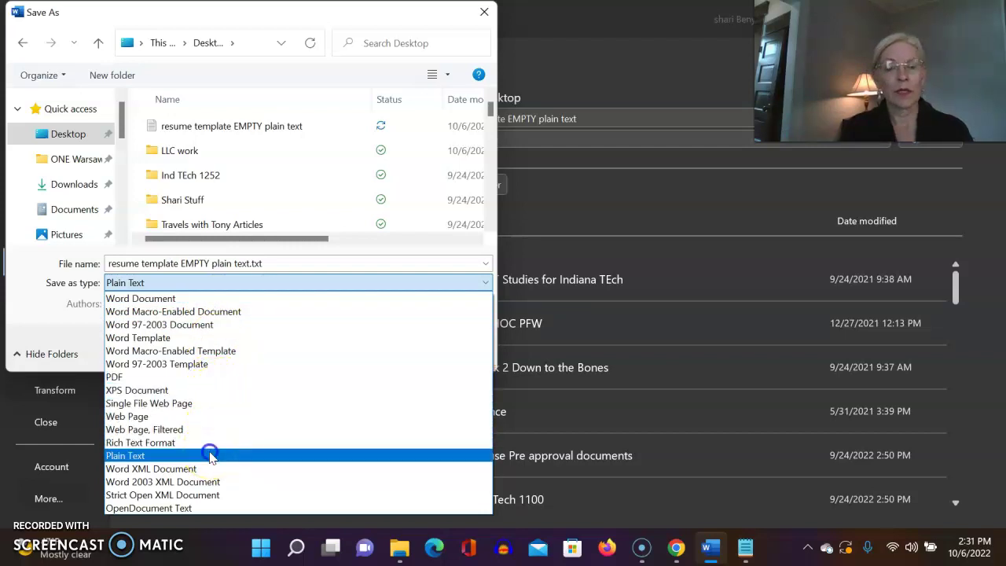
click(359, 361)
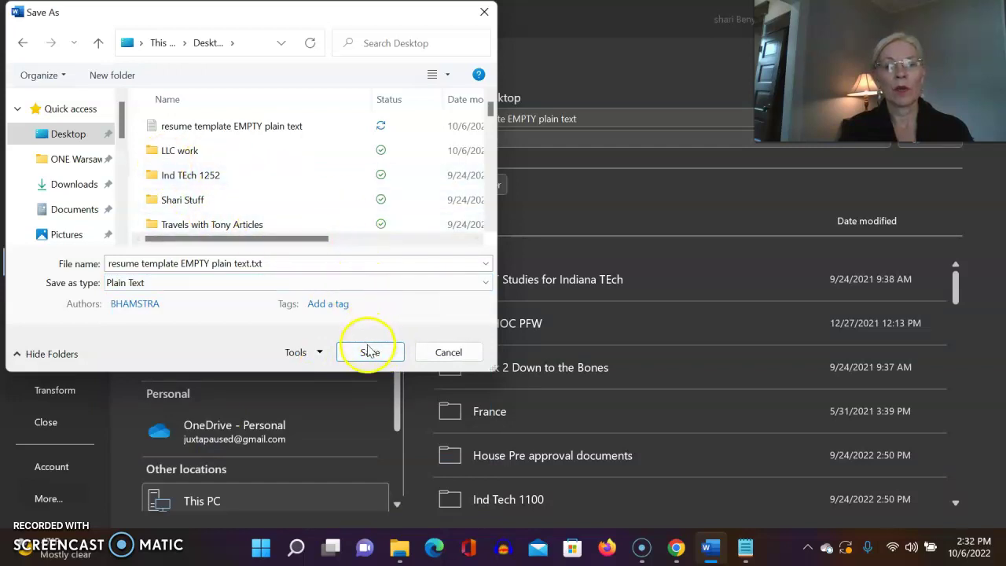
Save the plain-text file, accepting Windows (Default) encoding in the File Conversion dialog
click(367, 351)
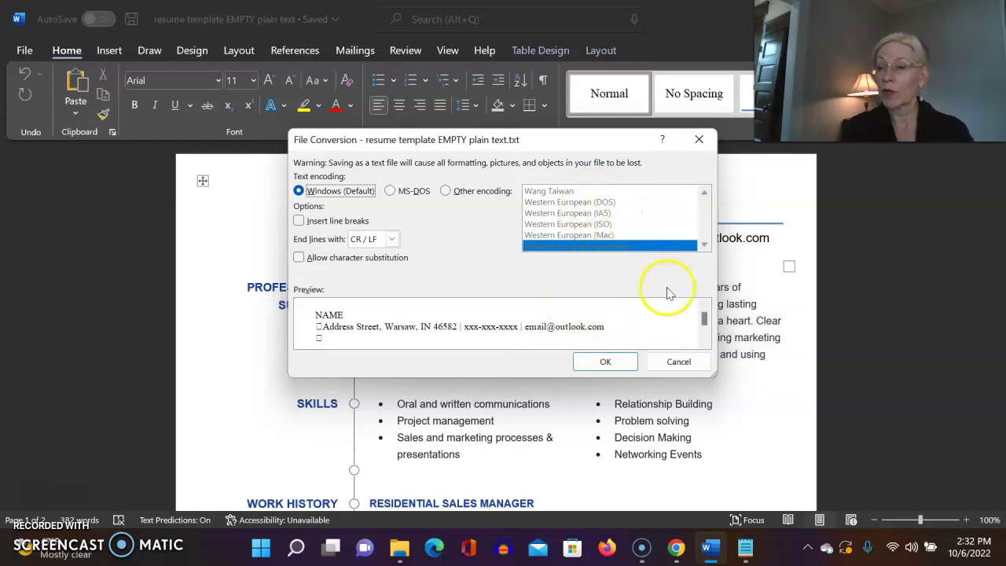
click(608, 358)
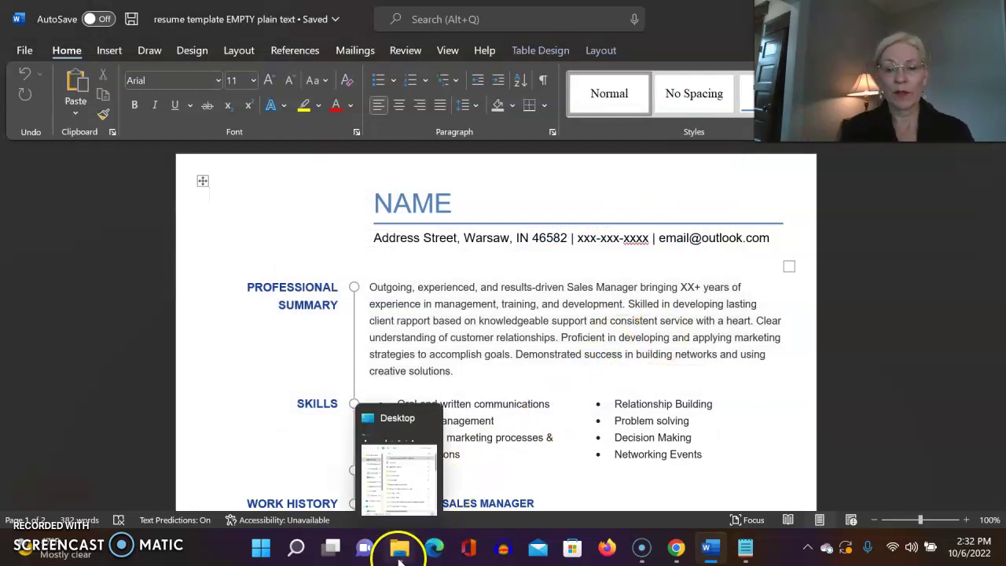
Open 'resume template EMPTY plain text' from the Desktop in Notepad using a maximized File Explorer
click(399, 550)
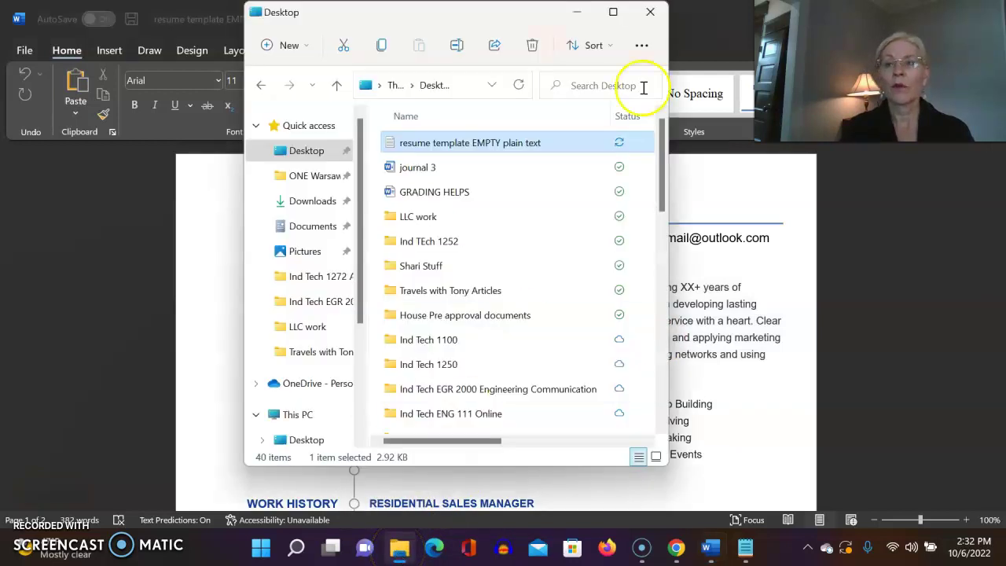
click(614, 15)
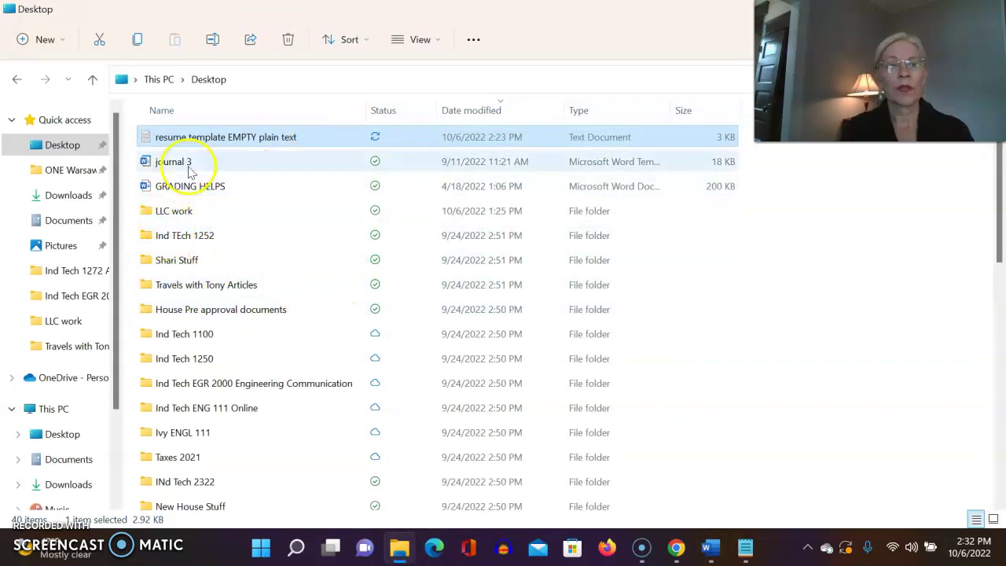
mouse_move(198, 147)
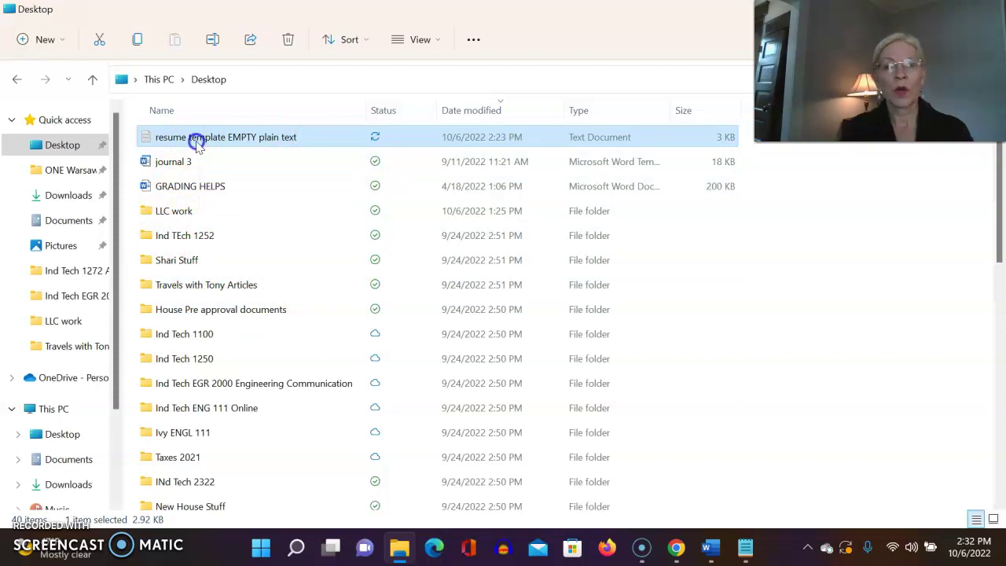
click(195, 140)
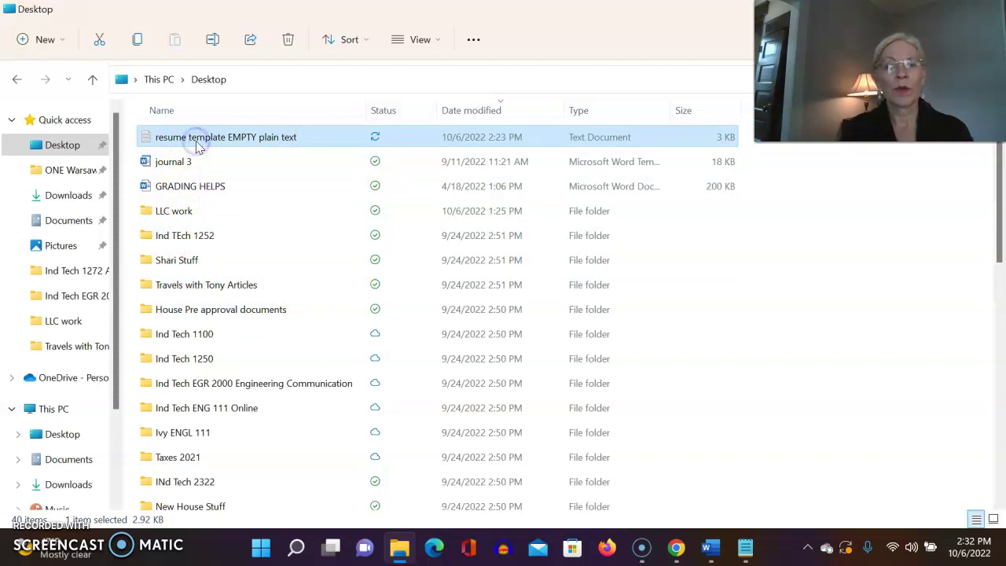
double_click(146, 137)
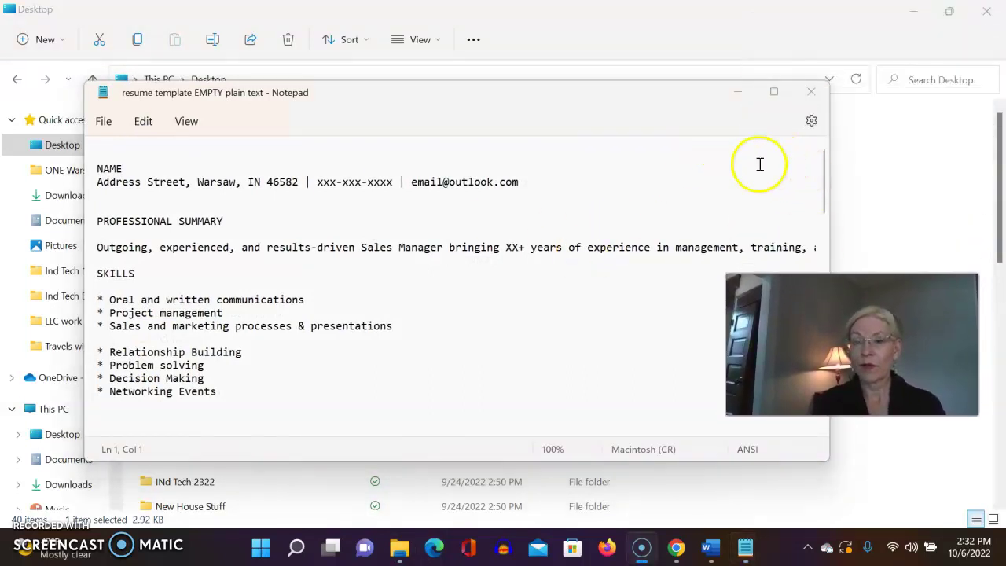
Maximize the Notepad window showing the plain-text resume
mouse_move(710, 547)
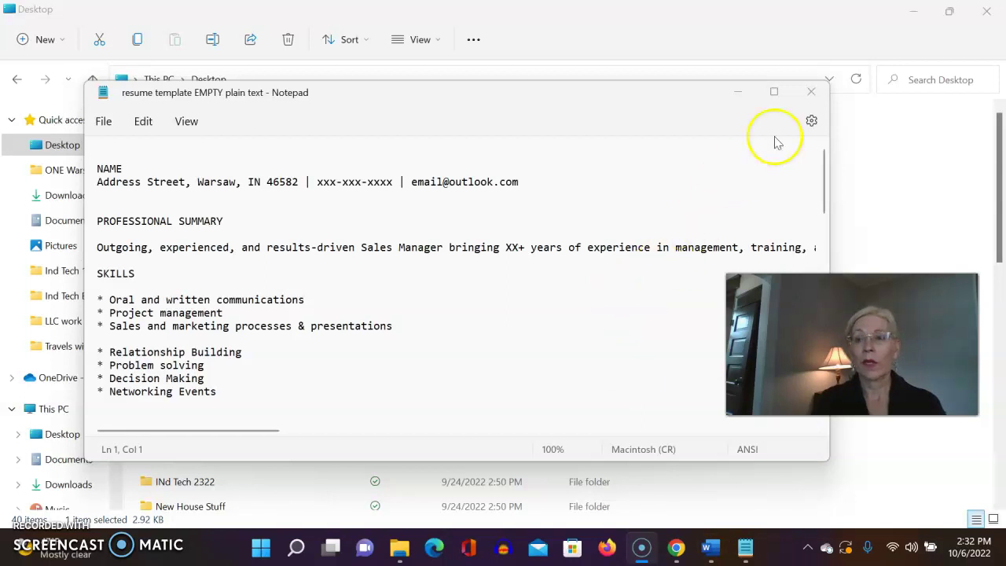
click(774, 91)
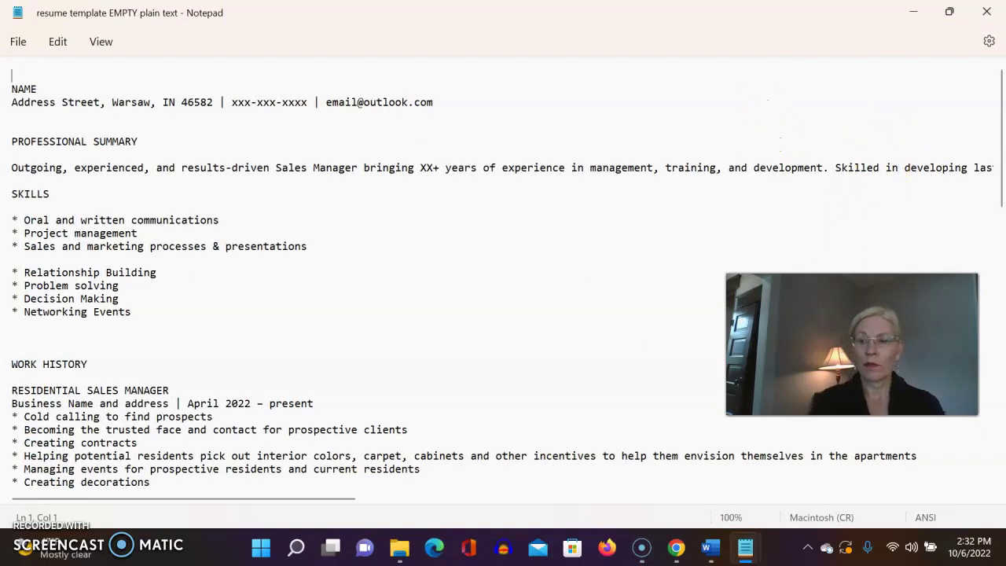
drag(851, 343, 824, 70)
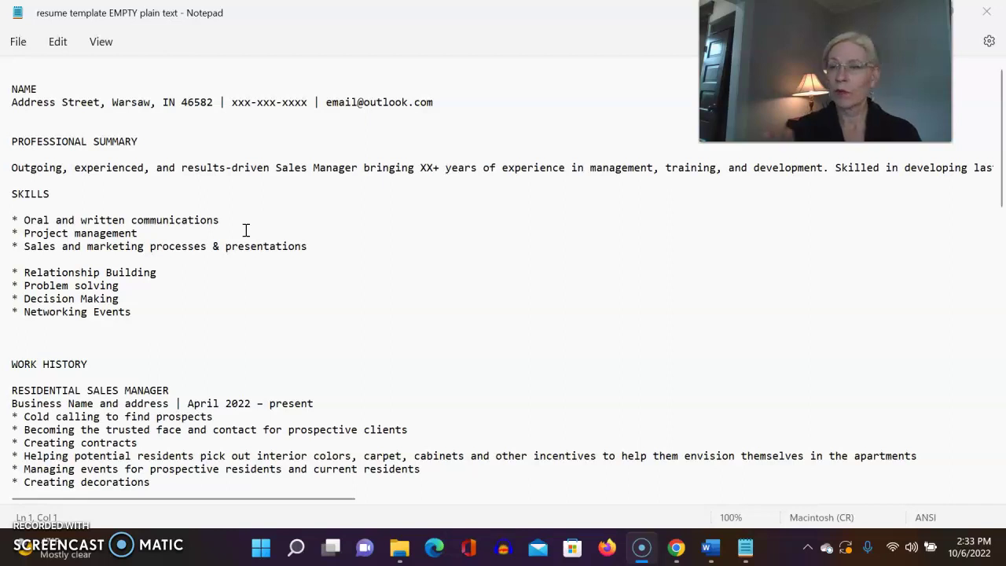
scroll(120, 275, down, 10)
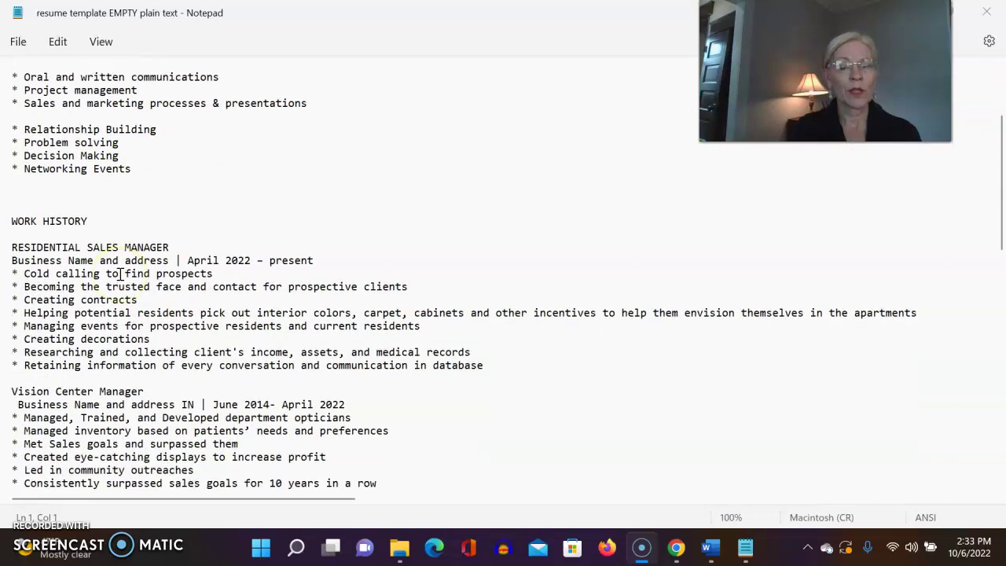
scroll(119, 275, down, 5)
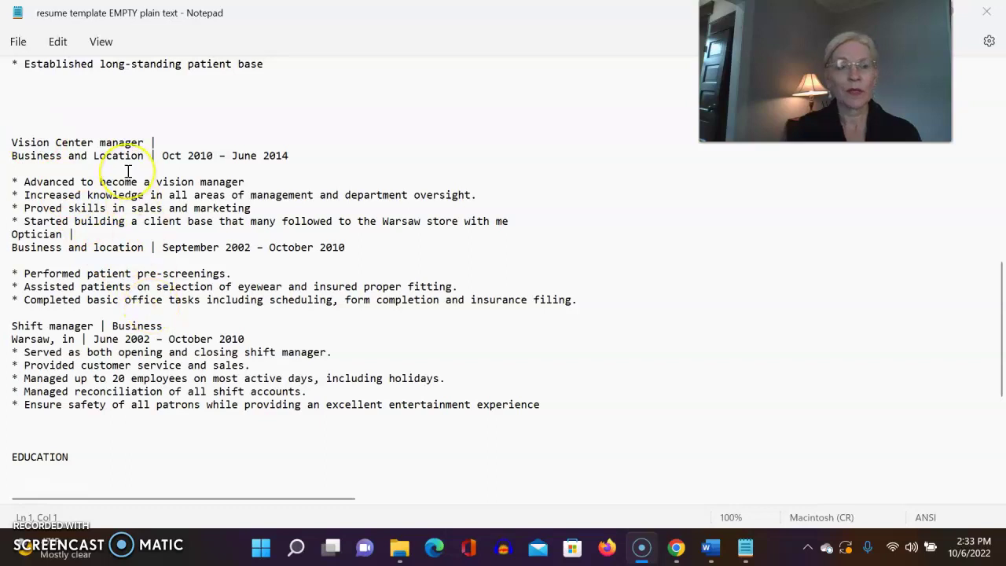
scroll(128, 172, down, 7)
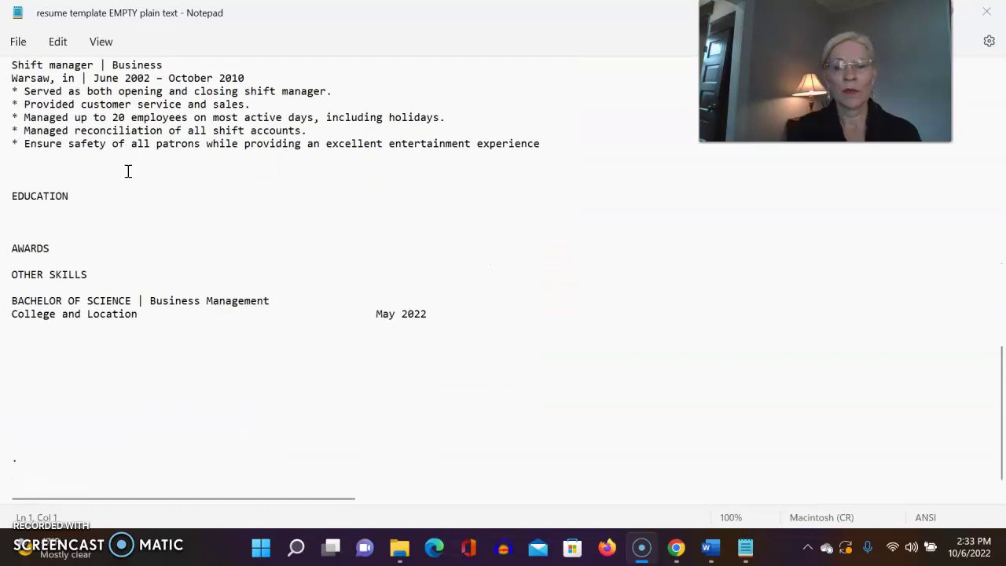
scroll(128, 172, up, 18)
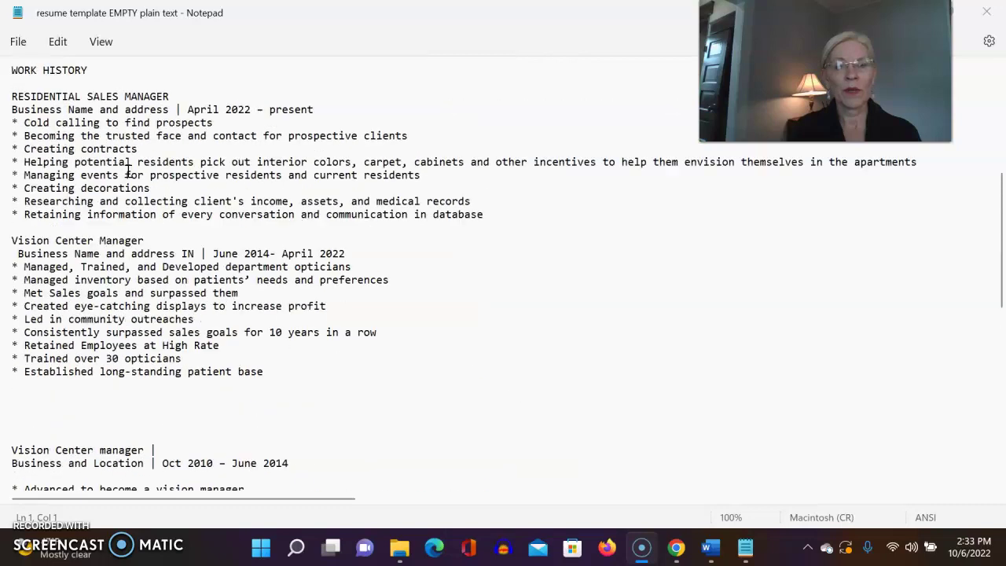
scroll(128, 171, up, 2)
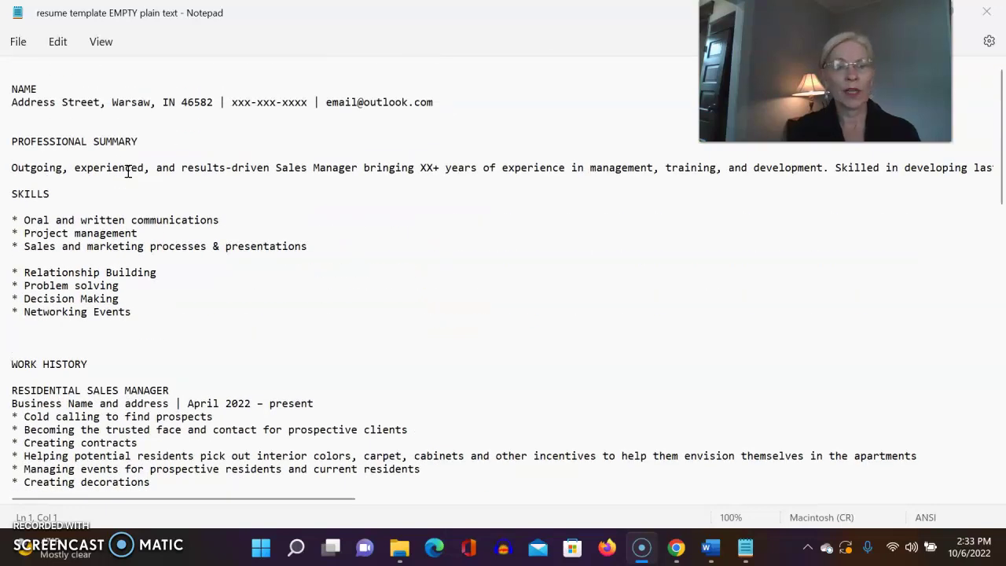
click(157, 174)
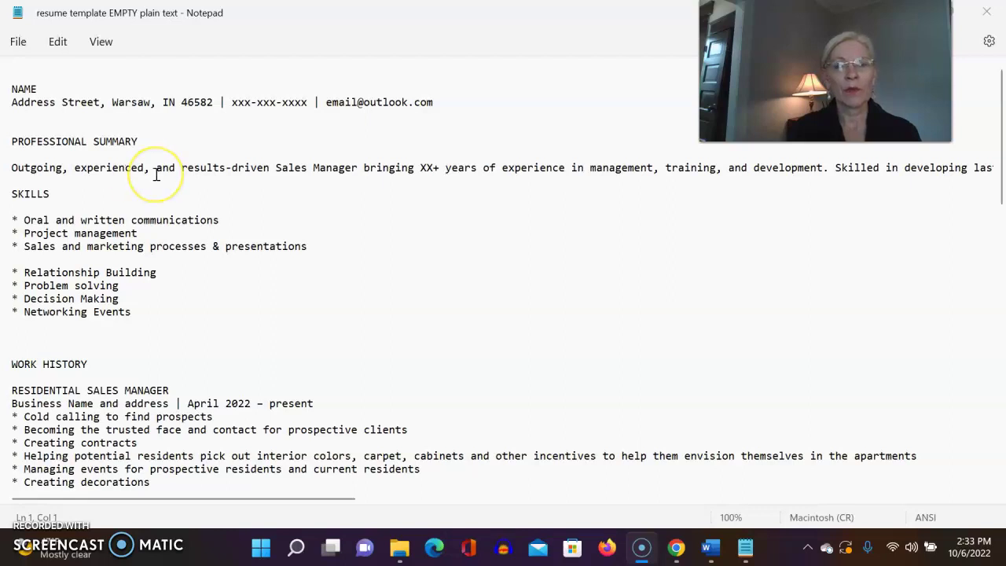